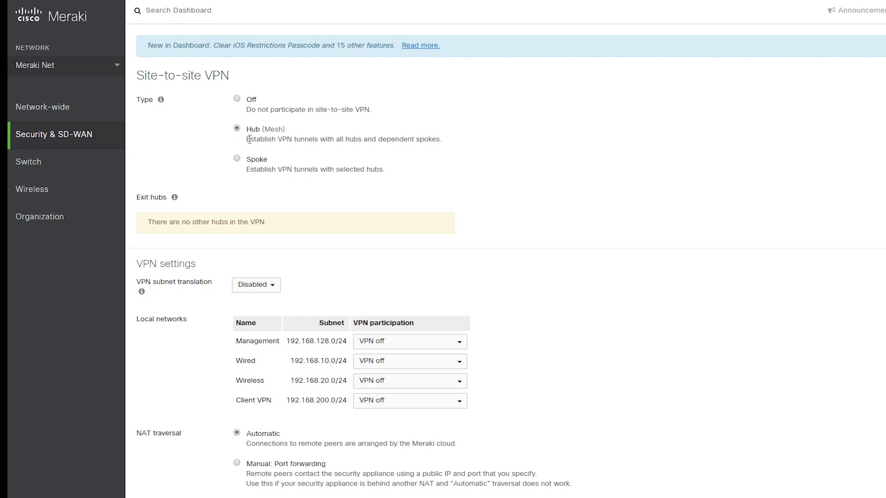
Examine the Hub (Mesh) type description, the exit hubs section and the VPN subnet translation options.
drag(250, 139, 198, 145)
click(198, 145)
drag(139, 202, 182, 198)
click(150, 224)
drag(150, 223, 257, 221)
triple_click(138, 282)
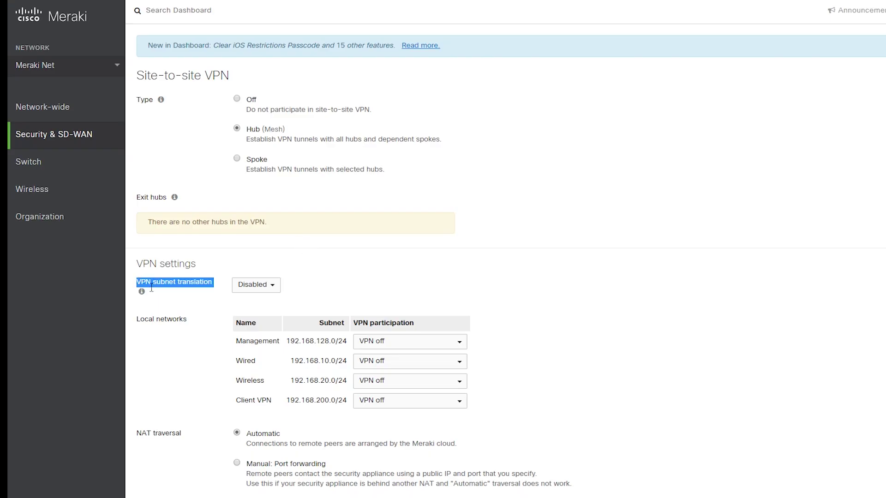
click(270, 286)
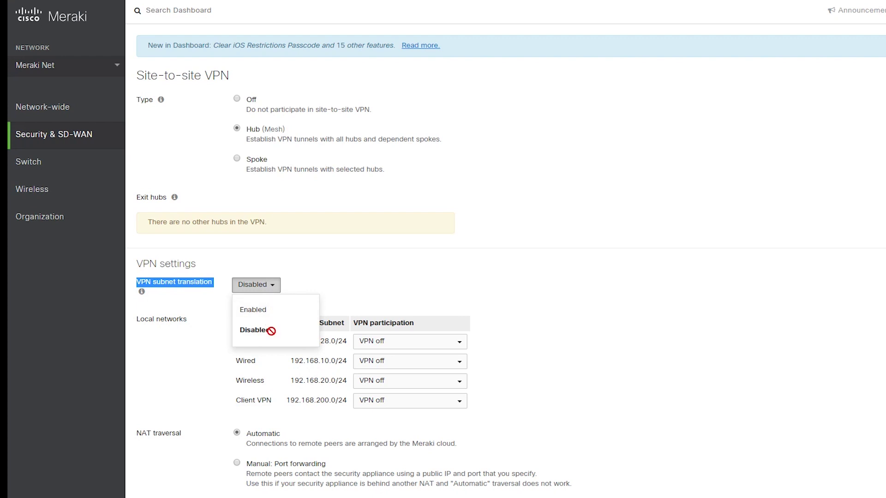
click(342, 285)
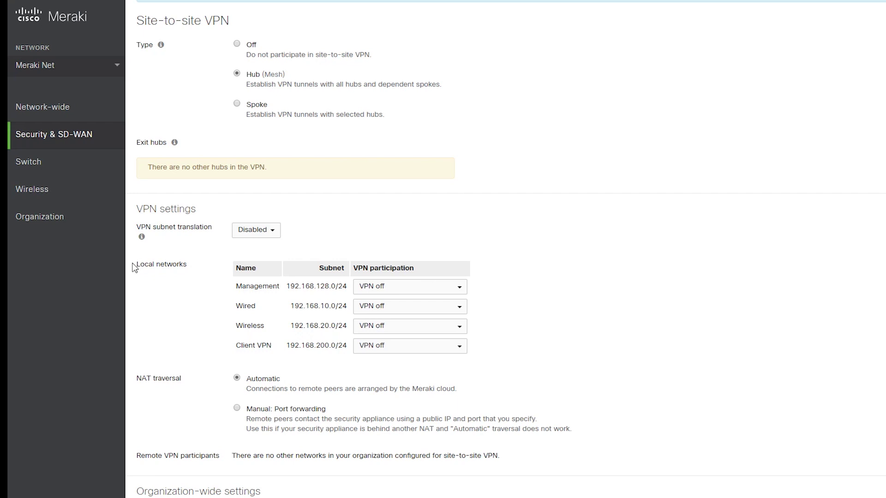
Set VPN participation to VPN on for the Management, Wired and Wireless local networks.
triple_click(137, 267)
click(459, 287)
click(386, 337)
click(459, 306)
click(398, 351)
click(458, 331)
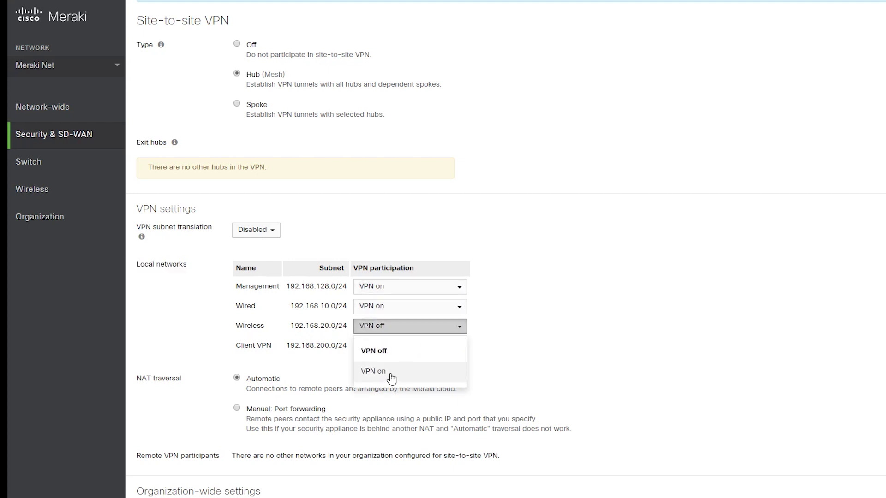
click(396, 373)
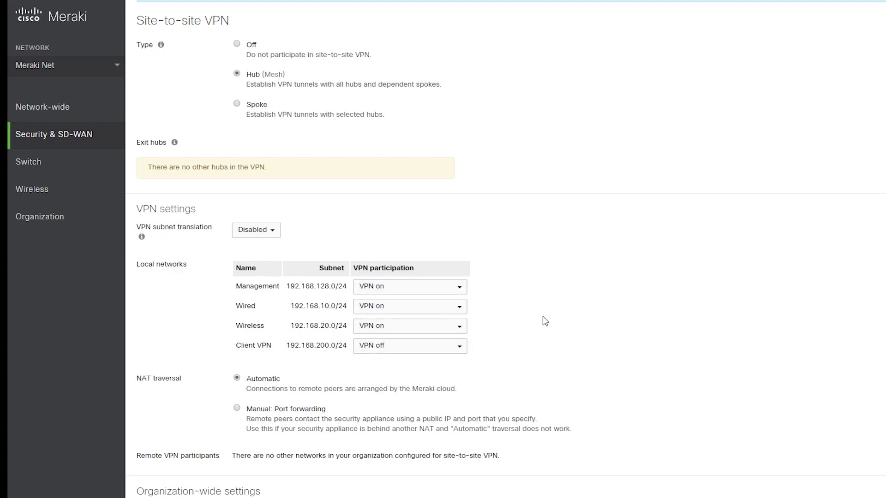
Preview the Manual: Port forwarding option for Meraki Net's NAT traversal and return it to Automatic.
scroll(542, 316, down, 3)
drag(135, 272, 196, 275)
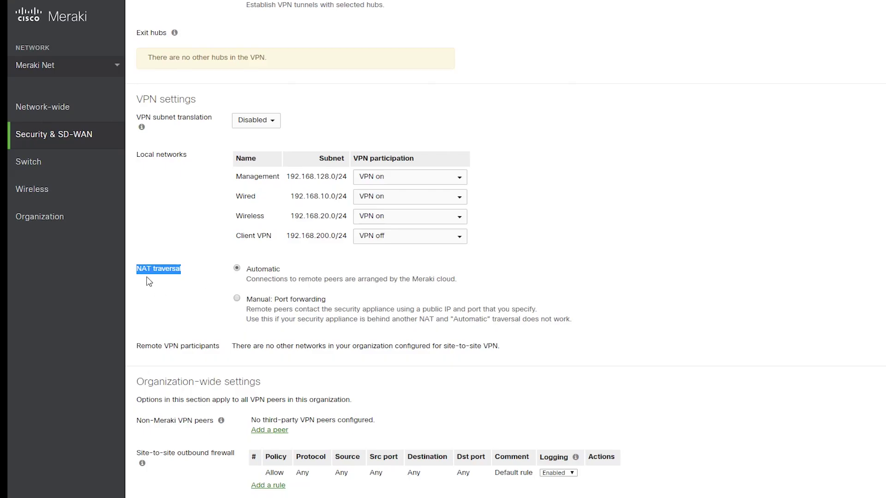
double_click(260, 271)
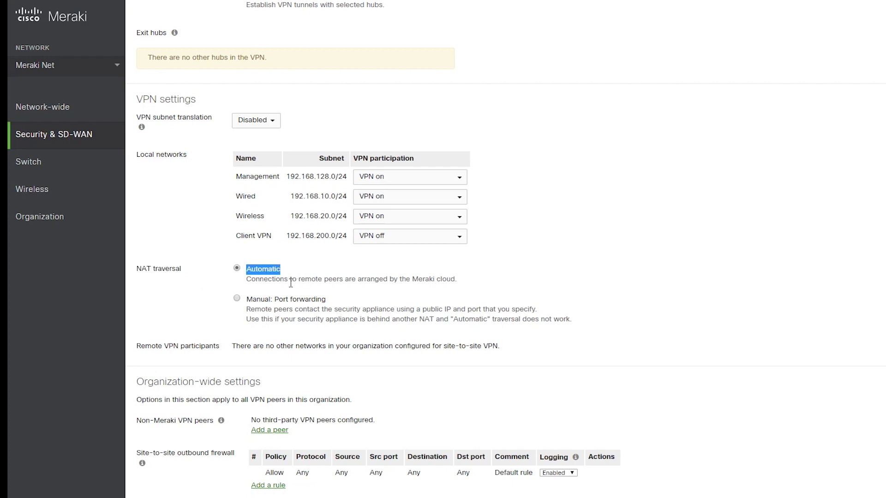
click(196, 289)
click(237, 299)
drag(248, 301, 331, 301)
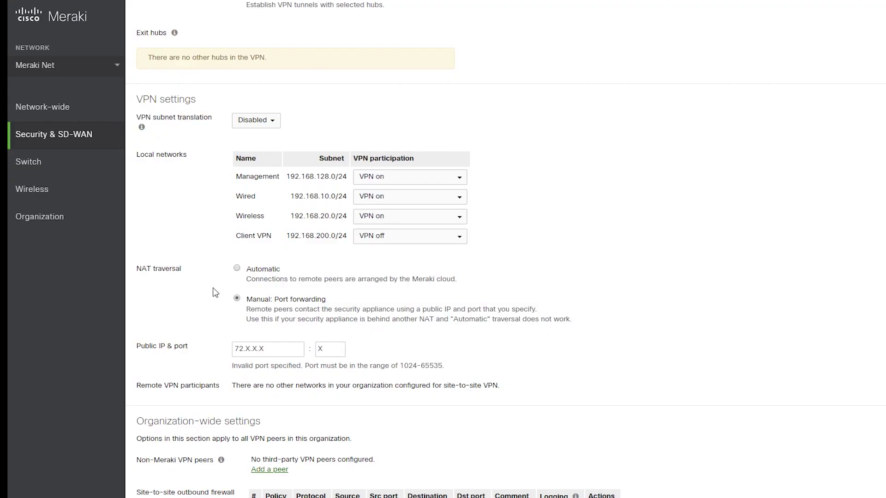
click(236, 269)
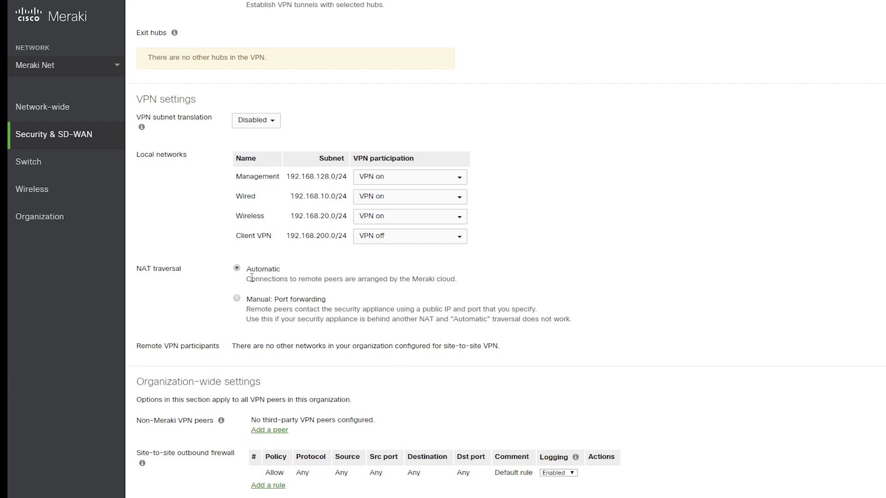
Review the organization-wide non-Meraki peer and site-to-site firewall settings, and save Meraki Net's VPN changes.
scroll(323, 383, down, 1)
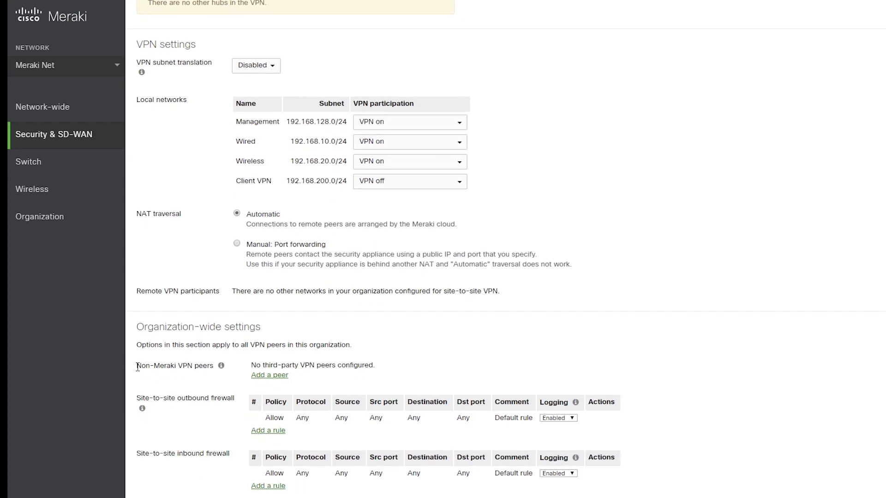
drag(137, 365, 382, 373)
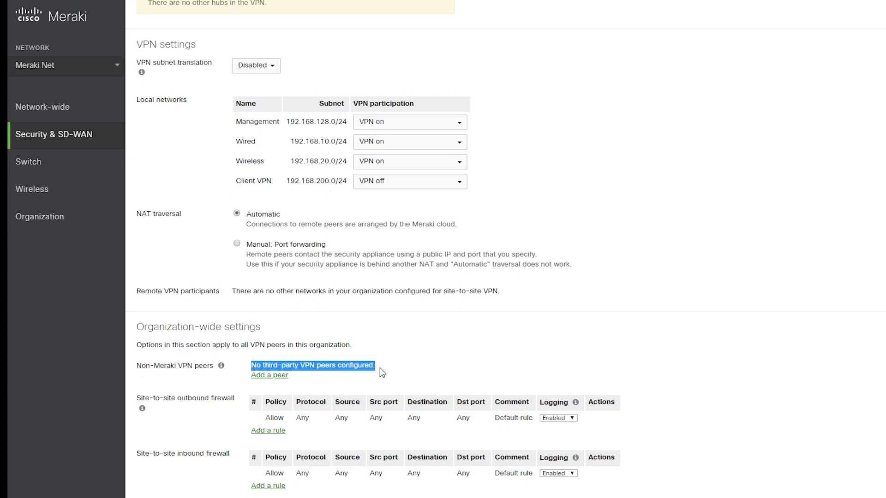
click(230, 377)
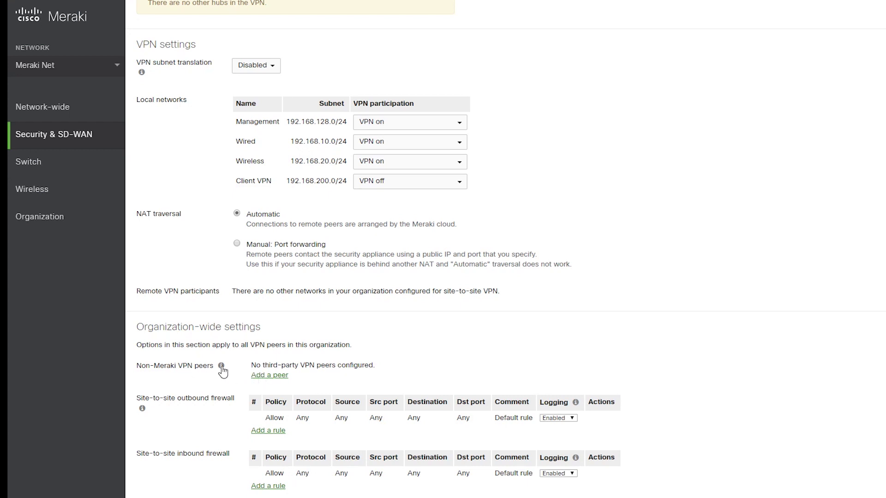
scroll(226, 368, down, 2)
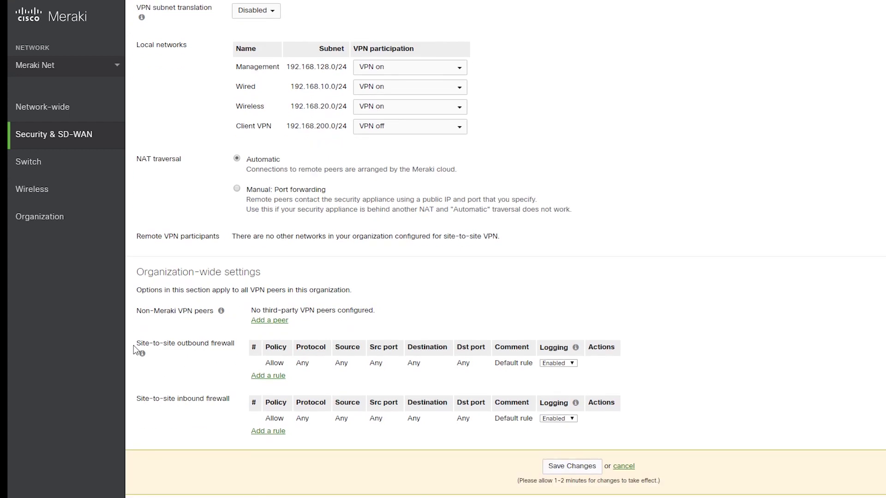
drag(137, 346, 242, 351)
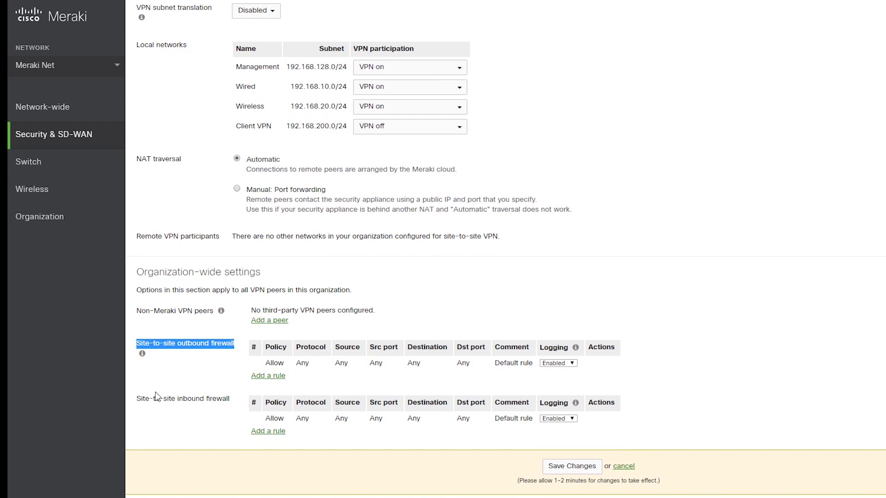
drag(133, 402, 232, 391)
click(219, 373)
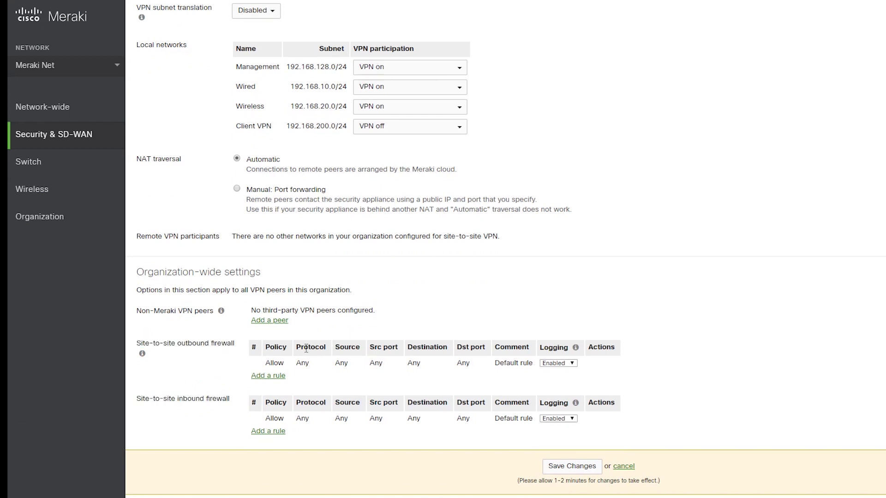
click(573, 467)
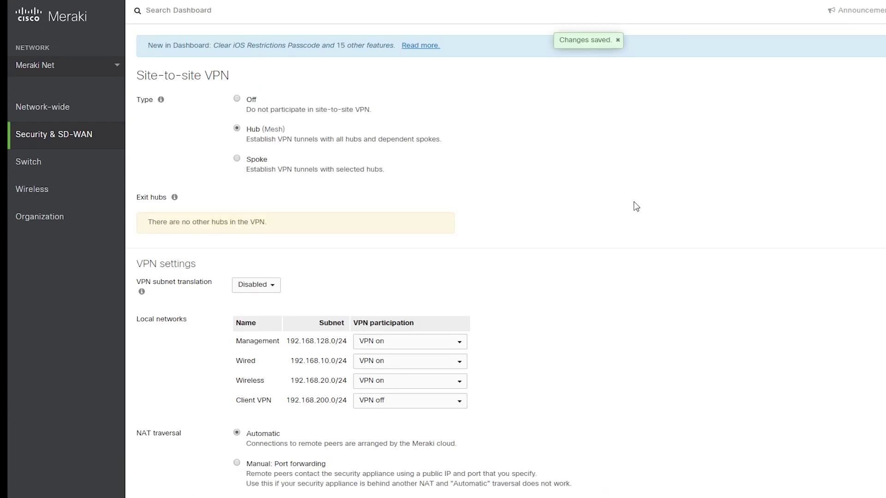
Switch to the Branch Office network and make it a Spoke with Meraki Net - appliance as its hub, without default route.
click(64, 65)
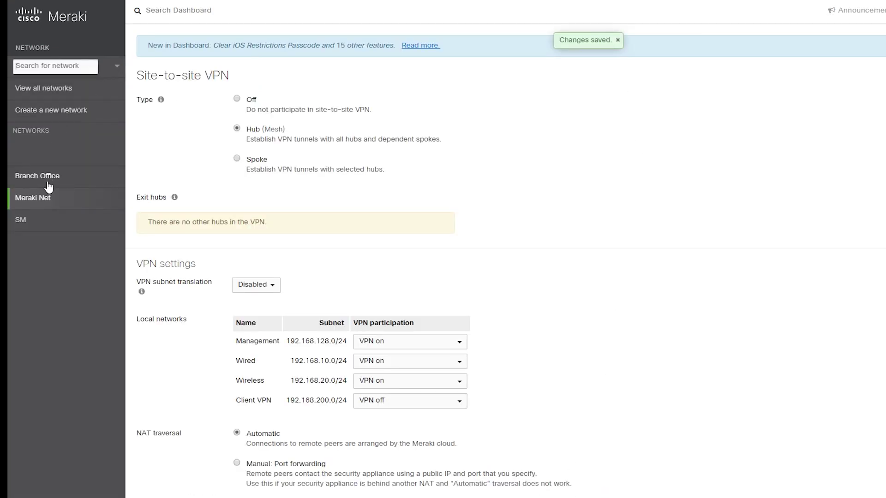
click(507, 198)
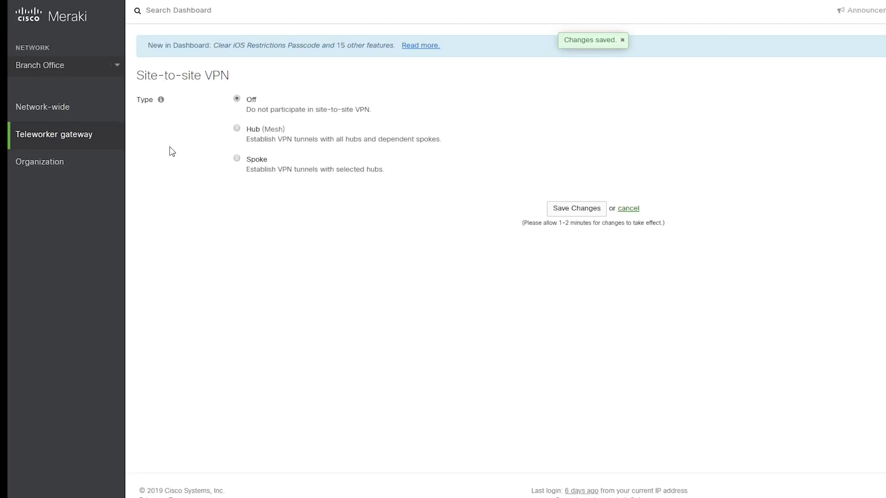
click(237, 159)
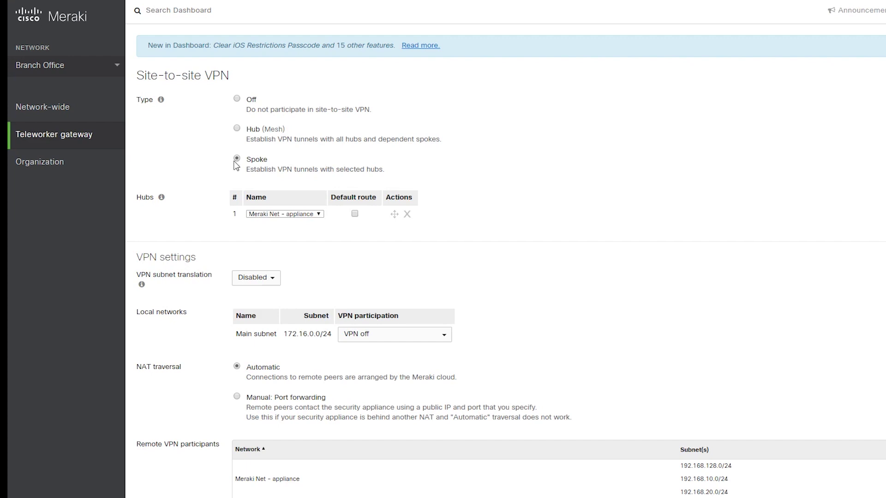
double_click(144, 198)
click(288, 217)
click(283, 223)
drag(331, 197, 381, 199)
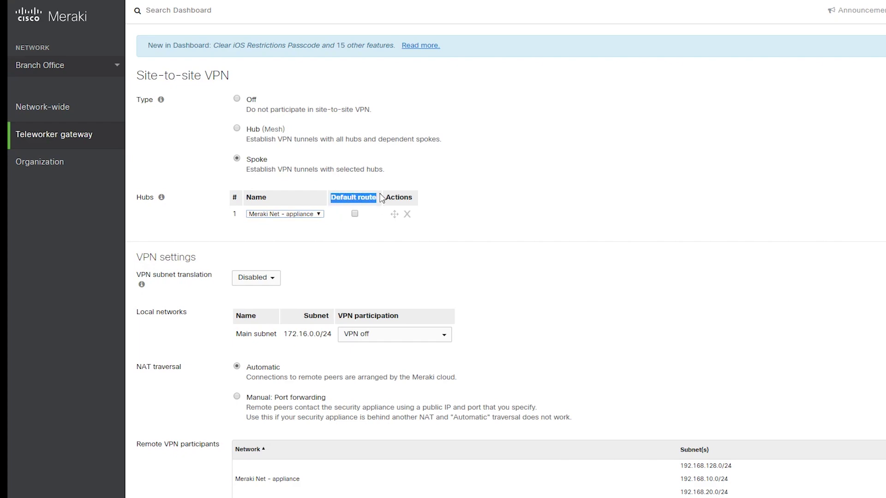
click(353, 229)
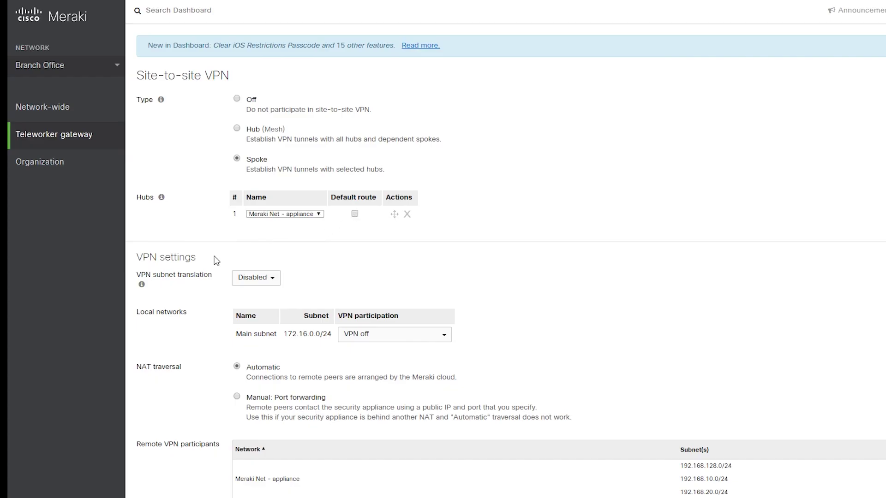
Review VPN subnet translation for Branch Office and set the Main subnet's VPN participation to VPN on.
triple_click(140, 273)
click(139, 272)
triple_click(138, 272)
click(215, 297)
scroll(209, 289, down, 1)
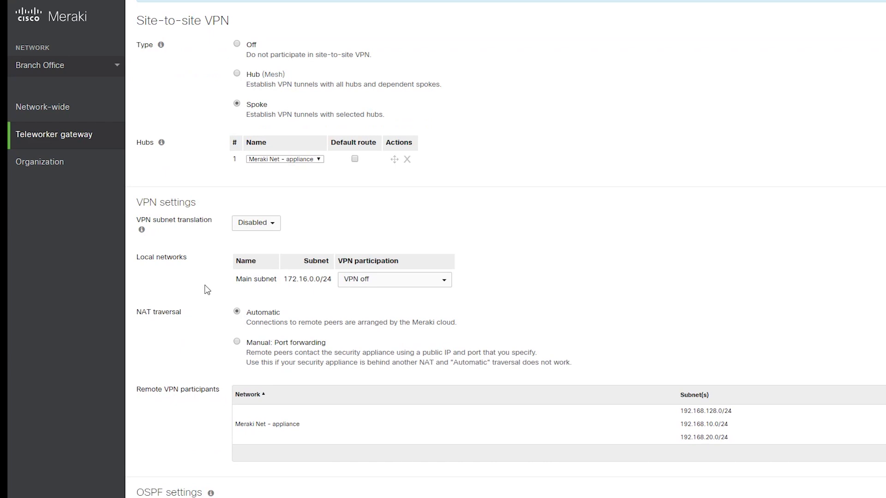
triple_click(138, 257)
click(379, 288)
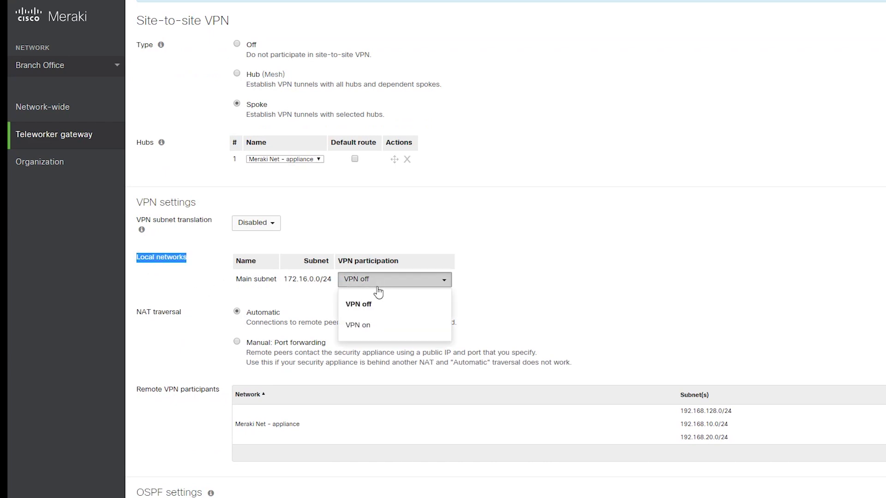
click(367, 326)
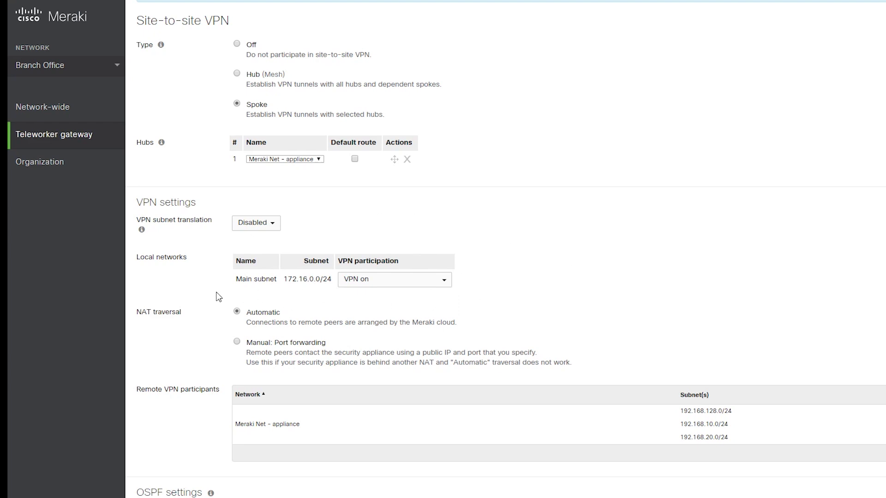
Preview manual port forwarding for the Branch Office's NAT traversal and set it back to Automatic.
scroll(216, 295, down, 1)
drag(135, 261, 187, 259)
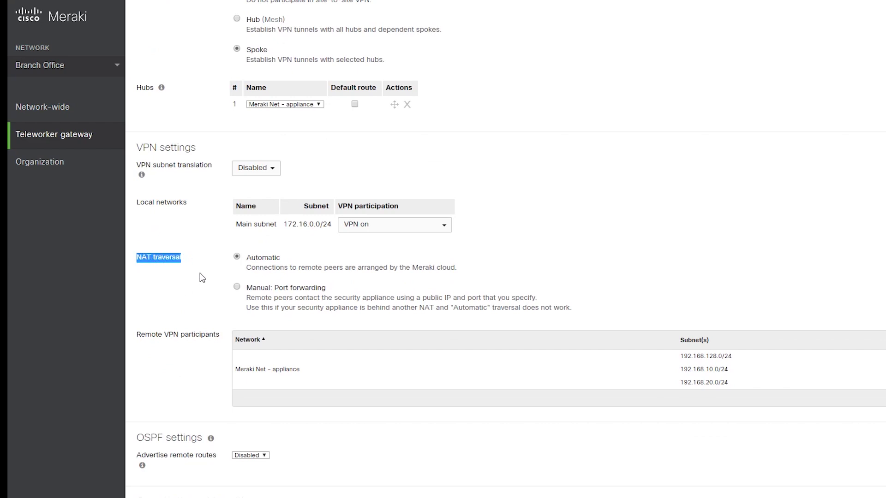
drag(247, 258, 280, 257)
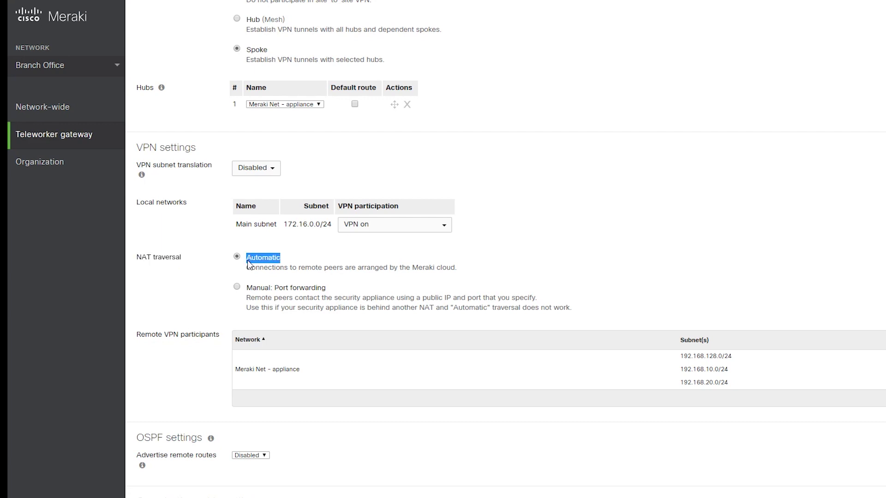
click(237, 287)
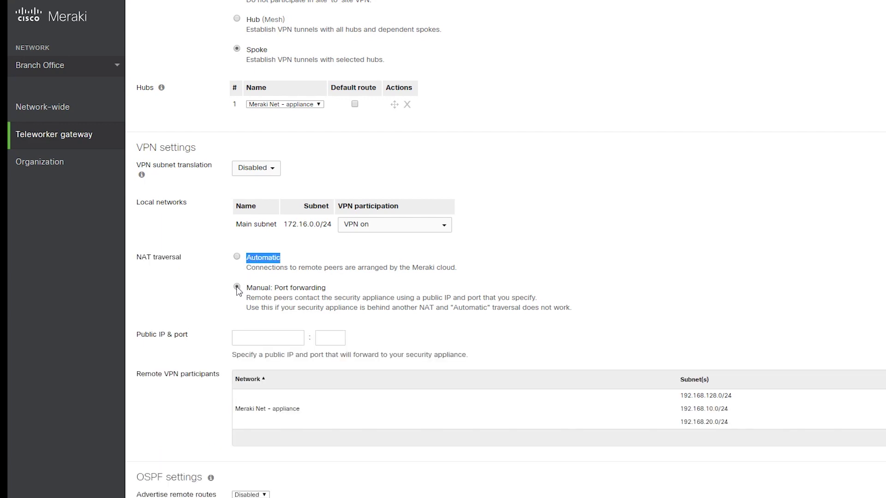
click(236, 257)
Check the remote VPN participants and their subnets, and save the Branch Office site-to-site VPN changes.
scroll(208, 284, down, 3)
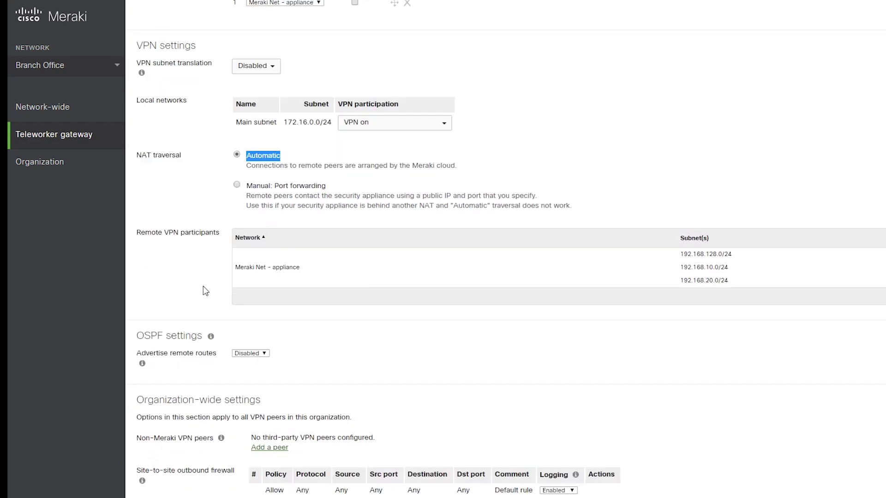
drag(134, 229, 221, 225)
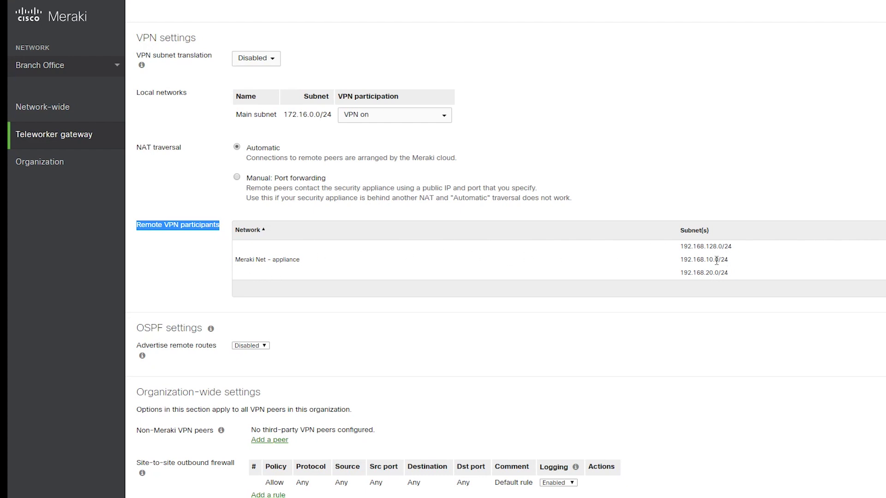
drag(234, 260, 754, 273)
click(791, 362)
scroll(791, 362, down, 3)
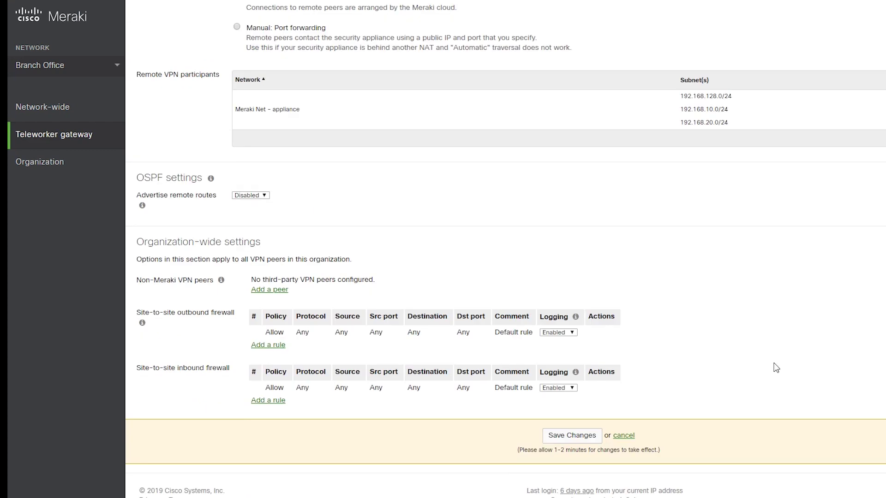
click(582, 434)
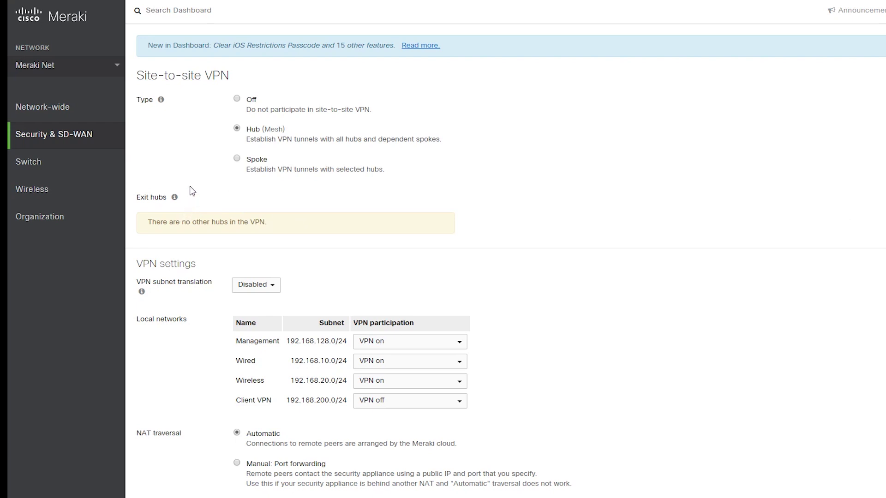
Open the VPN status page for Meraki Net and check its connection status and site connectivity.
mouse_move(77, 137)
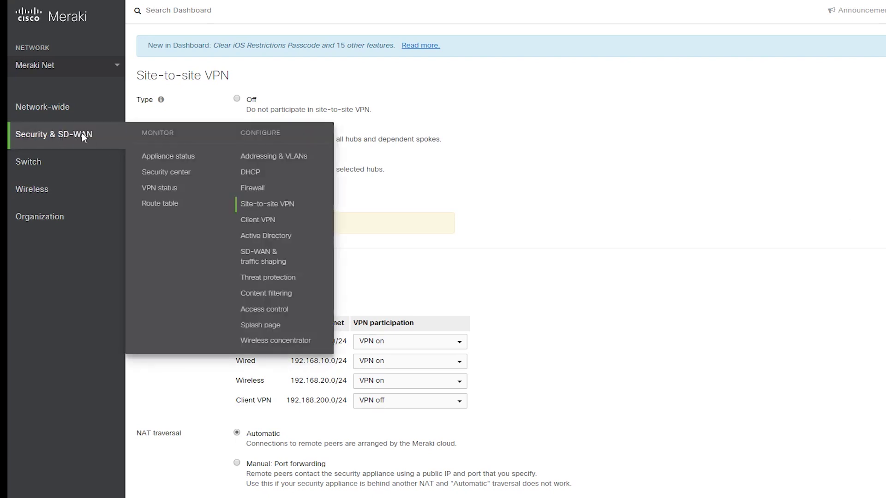
click(167, 193)
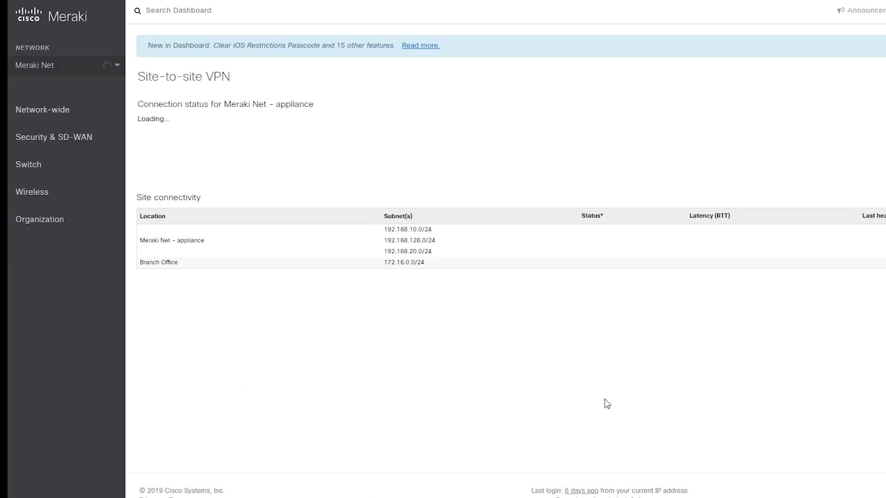
drag(138, 104, 374, 109)
click(254, 104)
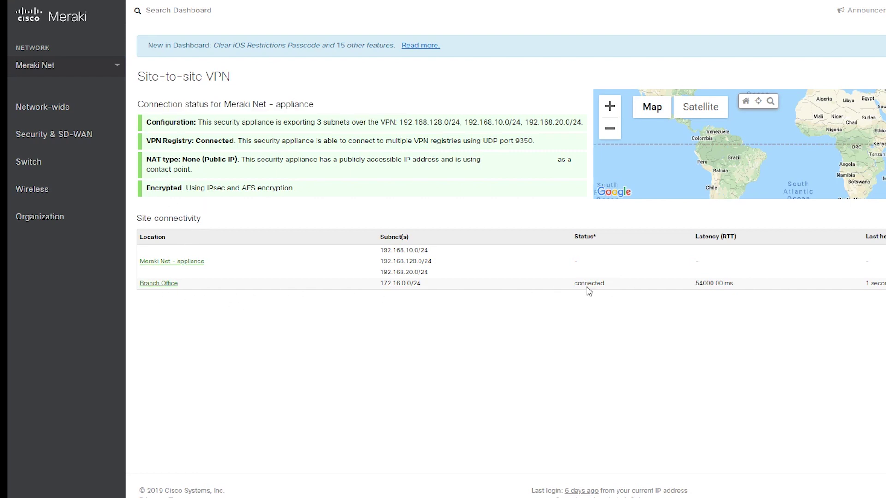
Switch the VPN status page to the Branch Office network and check its connection status.
click(116, 70)
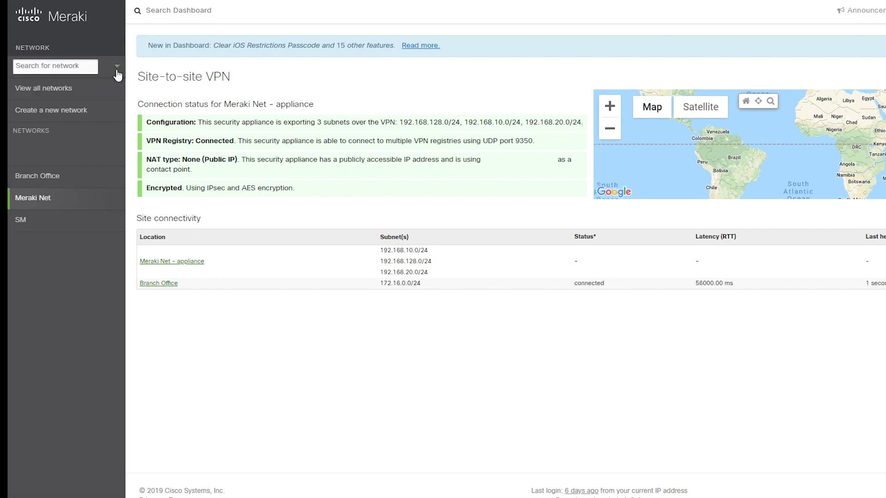
click(51, 175)
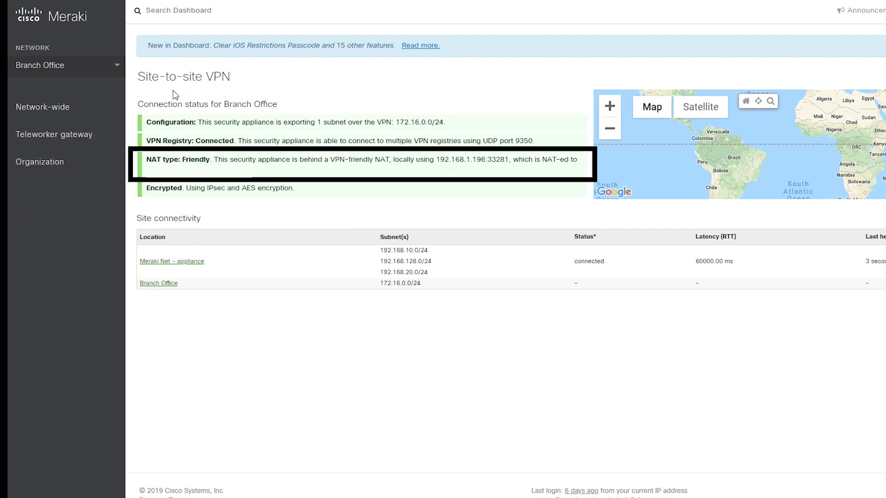
drag(136, 108, 315, 101)
click(325, 98)
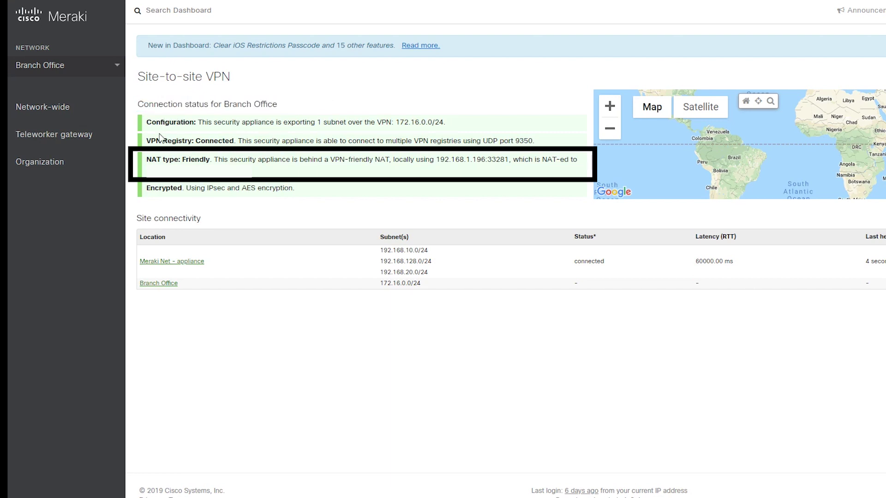